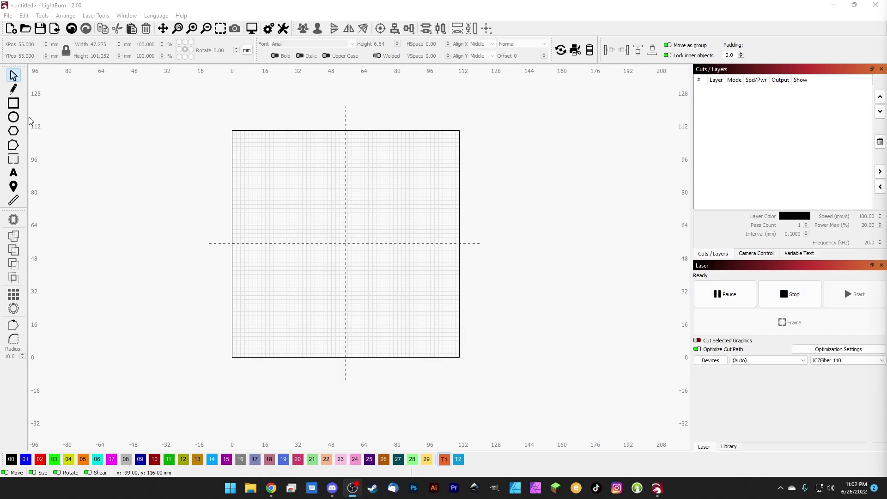
Step: Draw a rectangle and size it to 15 × 15 mm
{"action": "left_click", "coordinate": [14, 103]}
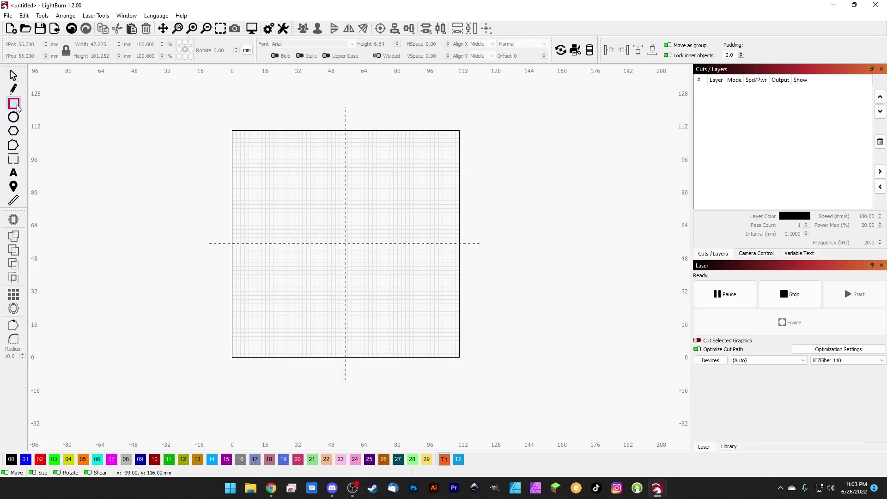
{"action": "left_click_drag", "start_coordinate": [337, 237], "coordinate": [356, 257]}
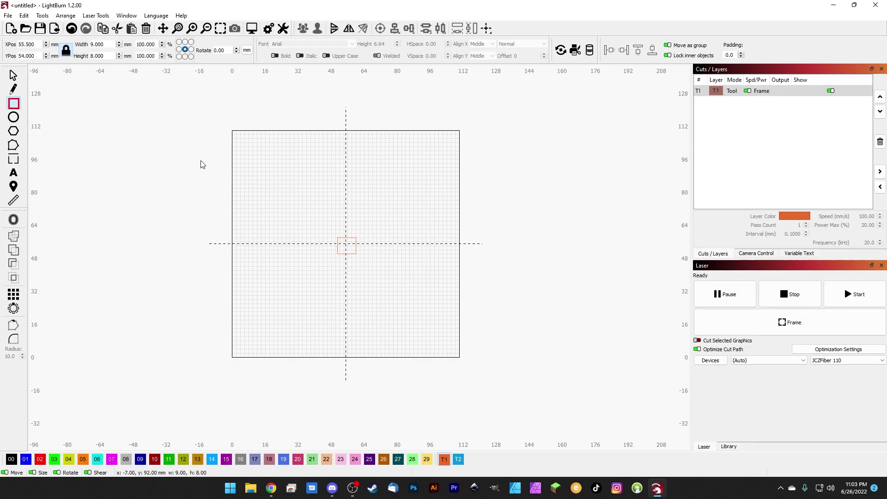
{"action": "triple_click", "coordinate": [105, 45]}
{"action": "type", "text": "15"}
{"action": "key", "text": "Tab"}
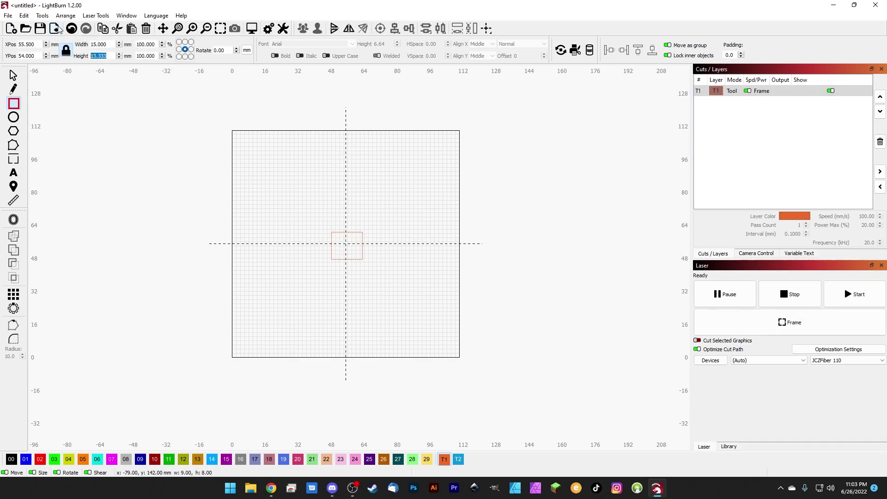
{"action": "type", "text": "15"}
{"action": "key", "text": "Tab"}
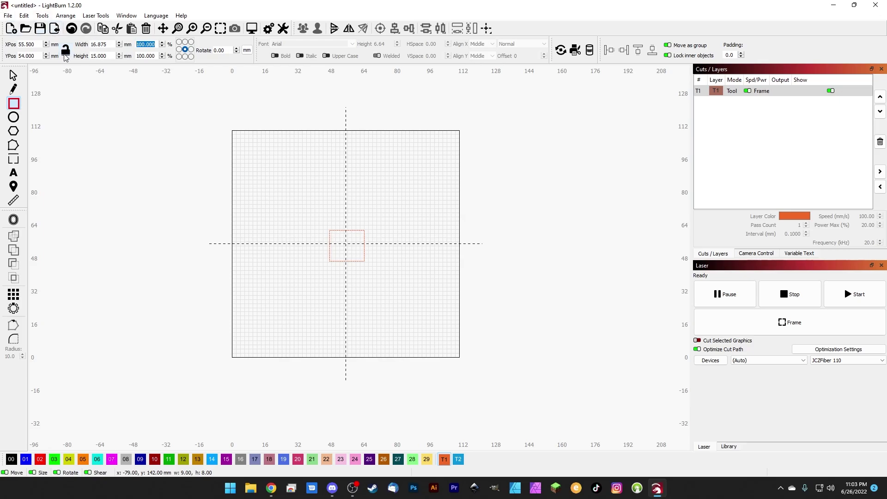
{"action": "triple_click", "coordinate": [104, 44]}
{"action": "type", "text": "15"}
{"action": "key", "text": "Return"}
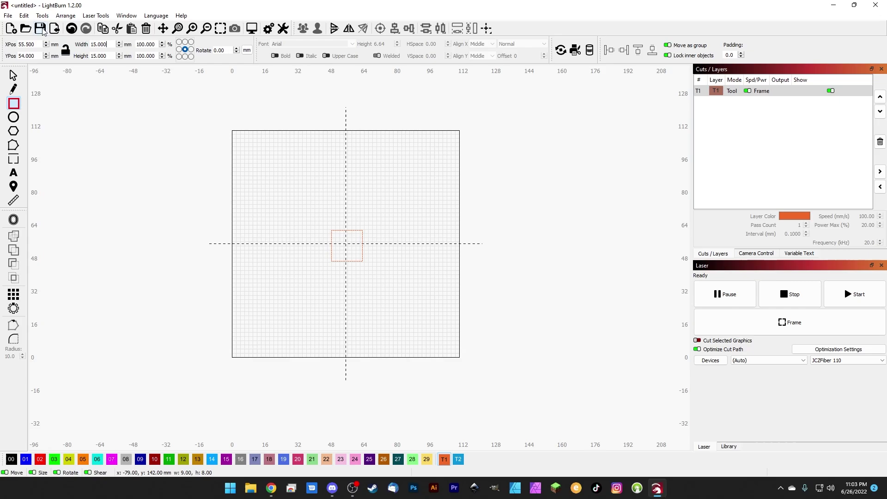
Step: Return to selection mode, deselect, and reselect the square
{"action": "left_click", "coordinate": [13, 76]}
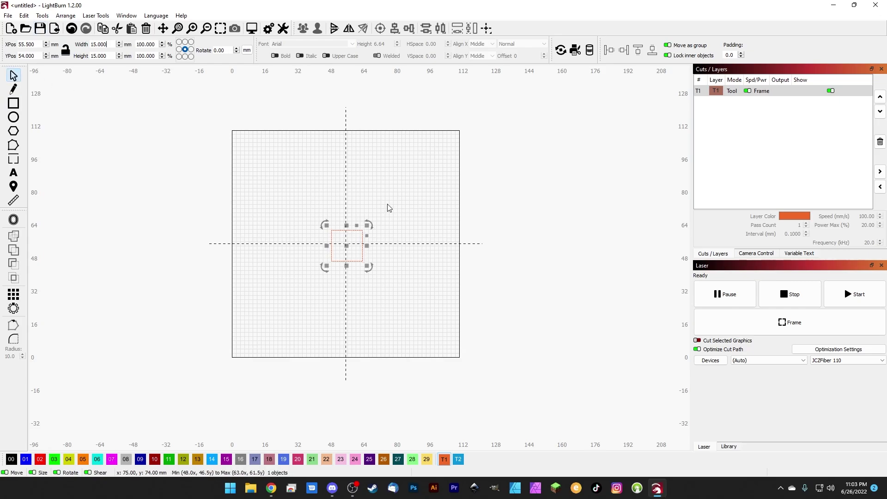
{"action": "left_click", "coordinate": [372, 249]}
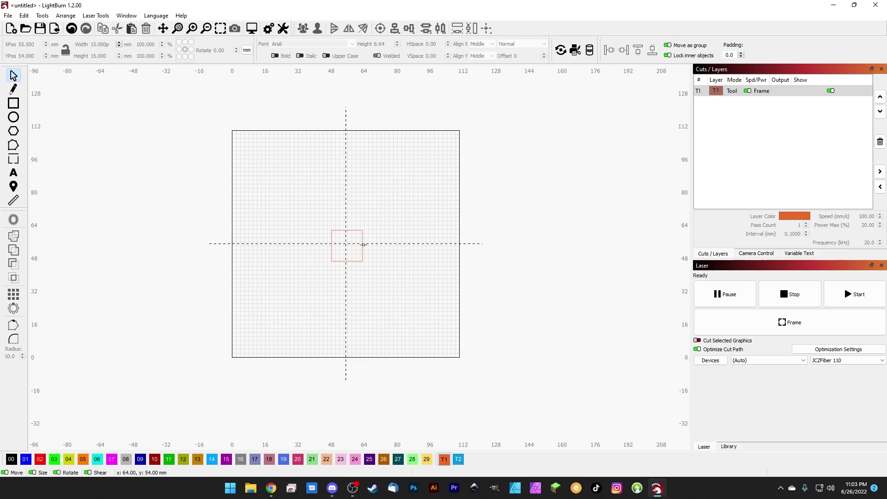
{"action": "left_click", "coordinate": [363, 244]}
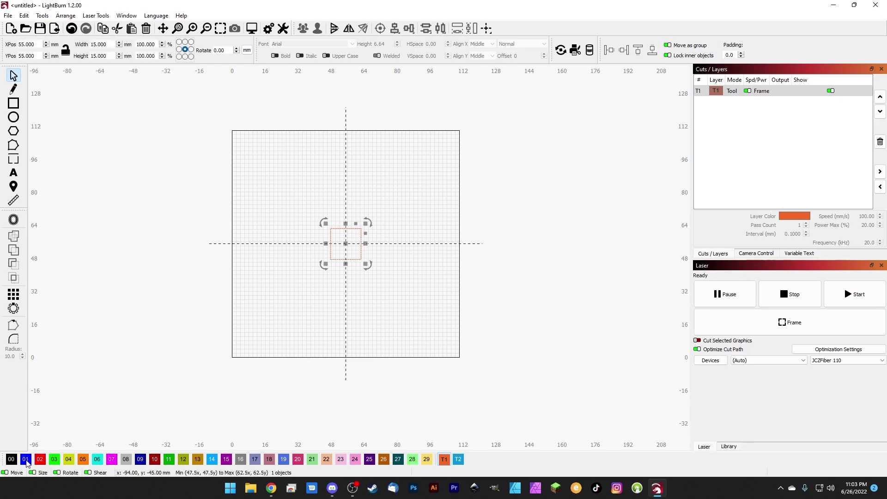
Step: Assign the square to the black 00 layer, keeping its mode as Fill
{"action": "left_click", "coordinate": [11, 459]}
{"action": "left_click", "coordinate": [728, 91]}
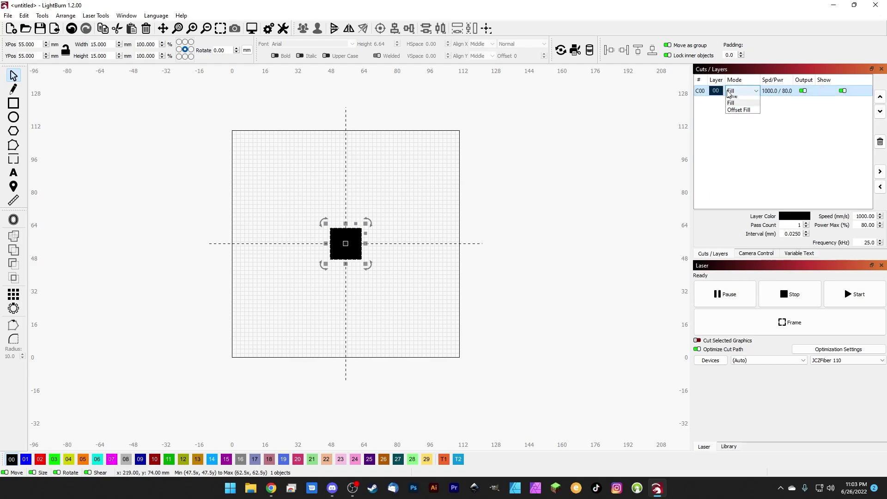
{"action": "left_click", "coordinate": [762, 93]}
{"action": "double_click", "coordinate": [780, 91]}
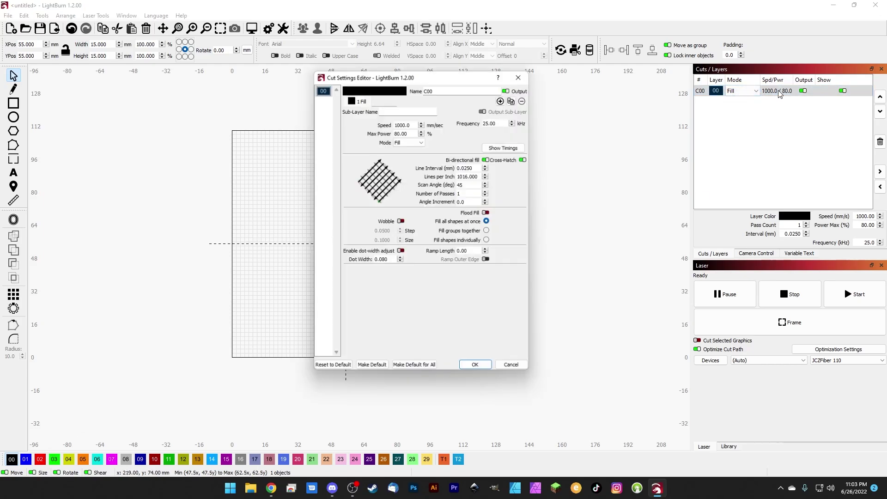
Step: Review the cut settings (1000 mm/s, 80% power, 0.025 mm interval, 45° angle) and accept
{"action": "left_click_drag", "start_coordinate": [442, 79], "coordinate": [209, 103]}
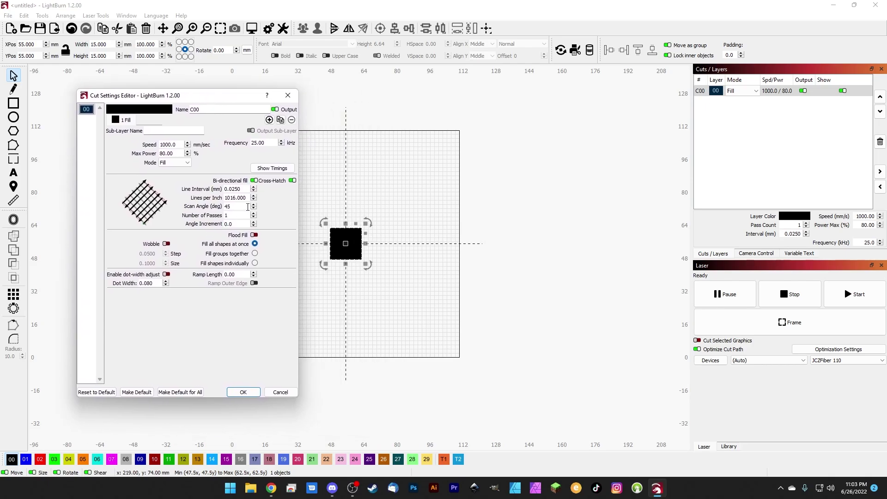
{"action": "left_click_drag", "start_coordinate": [184, 144], "coordinate": [154, 156]}
{"action": "left_click_drag", "start_coordinate": [268, 142], "coordinate": [250, 145]}
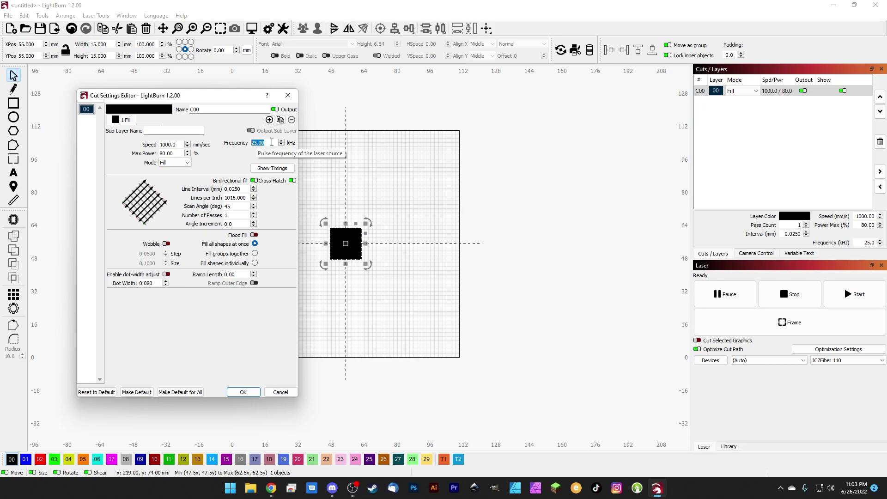
{"action": "left_click", "coordinate": [221, 189]}
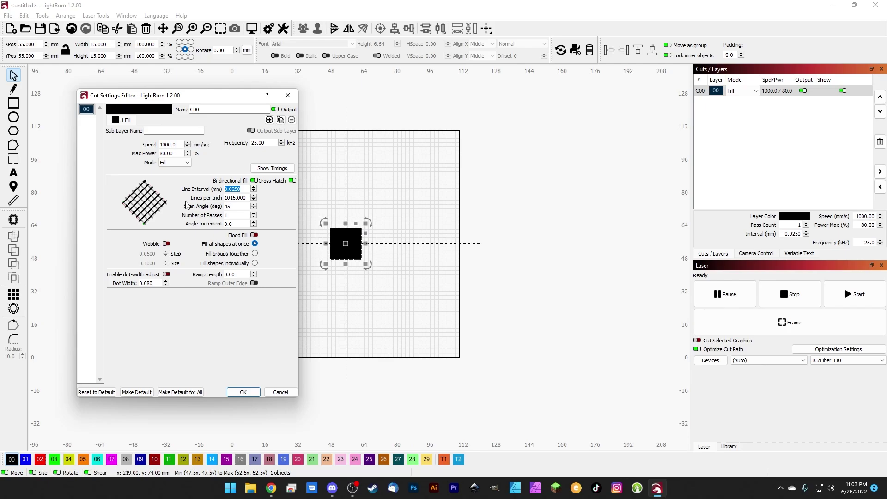
{"action": "left_click", "coordinate": [233, 206]}
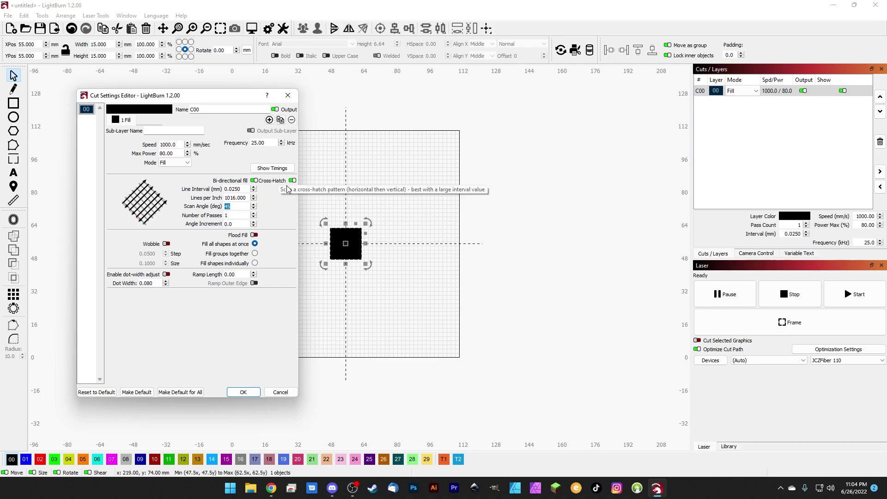
{"action": "left_click", "coordinate": [241, 393]}
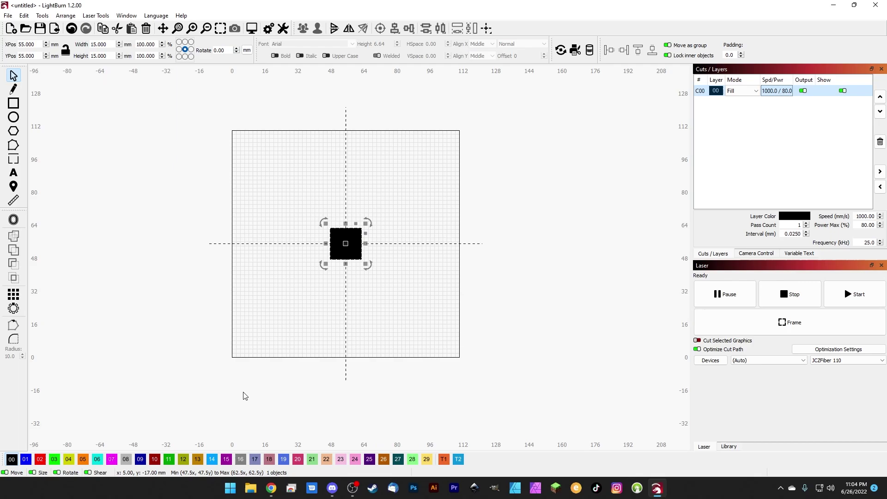
Step: Deselect the square, start framing on the laser, and move the Live Framing window aside
{"action": "left_click", "coordinate": [333, 297]}
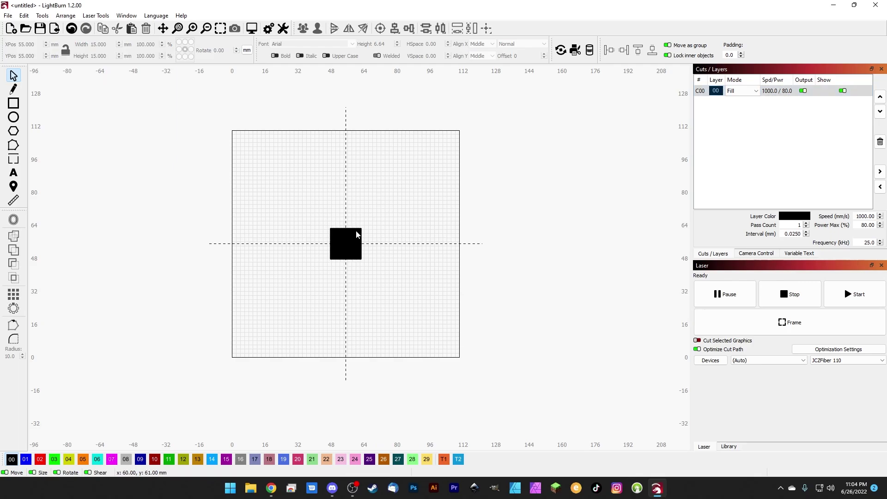
{"action": "left_click", "coordinate": [784, 326]}
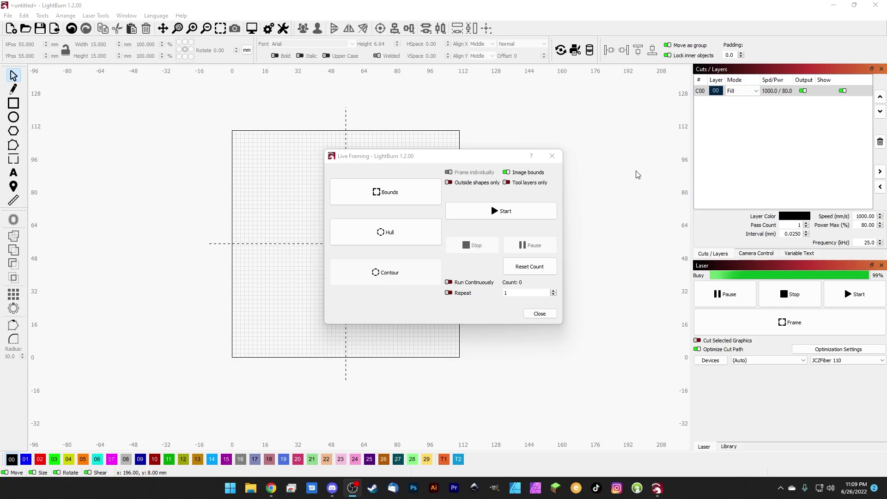
{"action": "left_click_drag", "start_coordinate": [471, 157], "coordinate": [402, 128]}
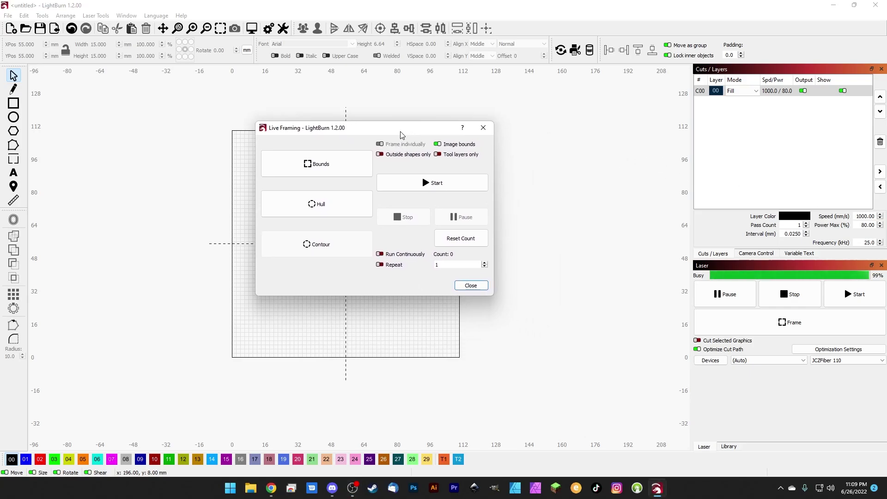
Step: Turn on Run Continuously in Live Framing and select the Repeat count value
{"action": "left_click", "coordinate": [380, 254]}
{"action": "left_click_drag", "start_coordinate": [451, 263], "coordinate": [416, 267]}
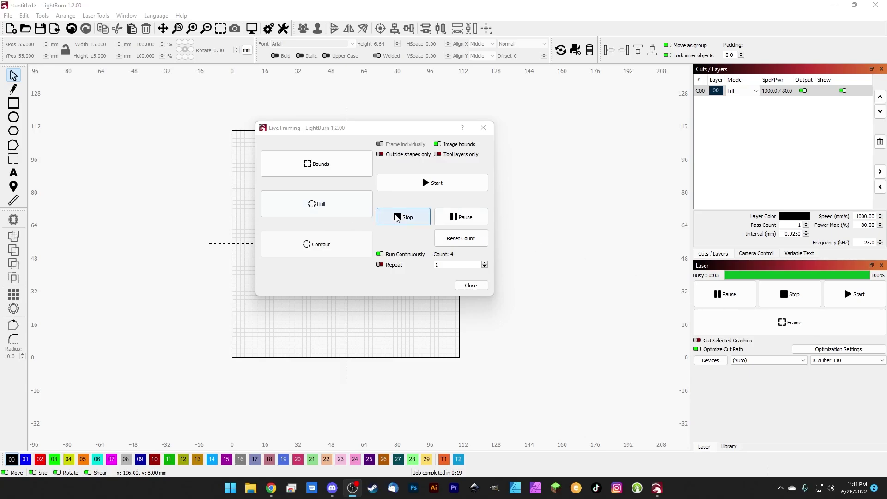
Step: Stop the continuous framing
{"action": "left_click", "coordinate": [397, 218]}
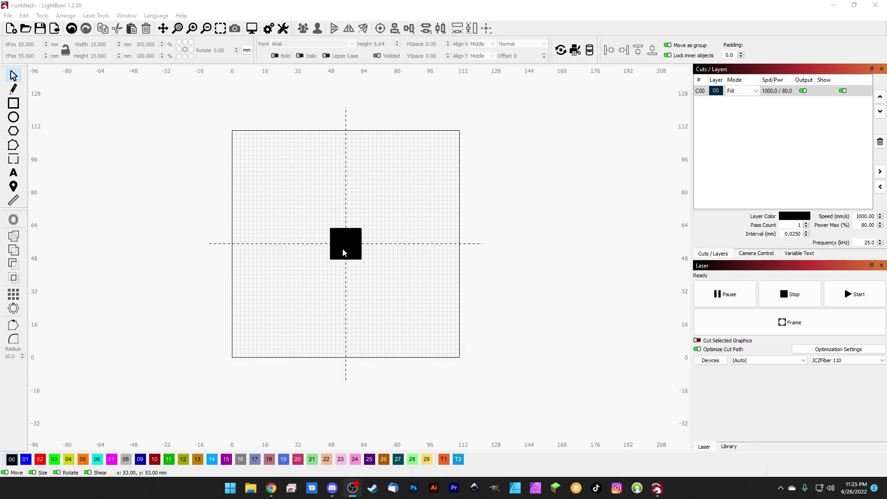
Step: Delete the square, then draw a 51 × 4 mm crossbar and a tall thin stem below it
{"action": "left_click", "coordinate": [342, 252]}
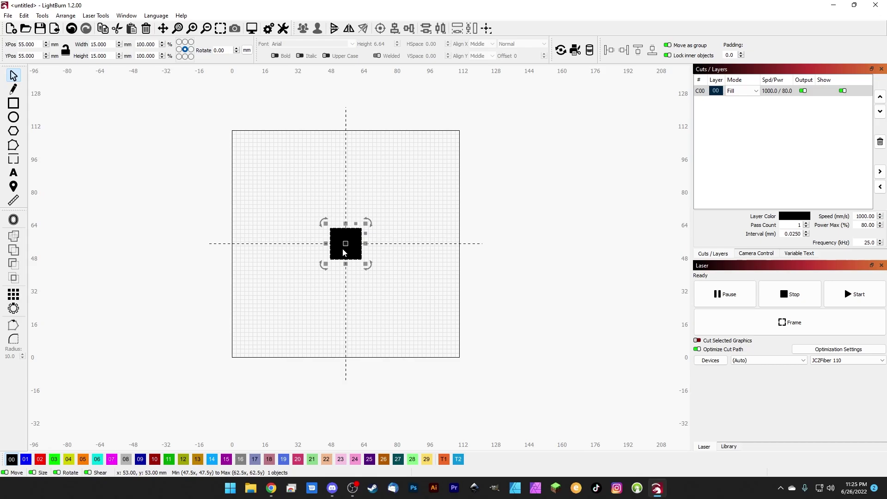
{"action": "key", "text": "Delete"}
{"action": "left_click", "coordinate": [13, 105]}
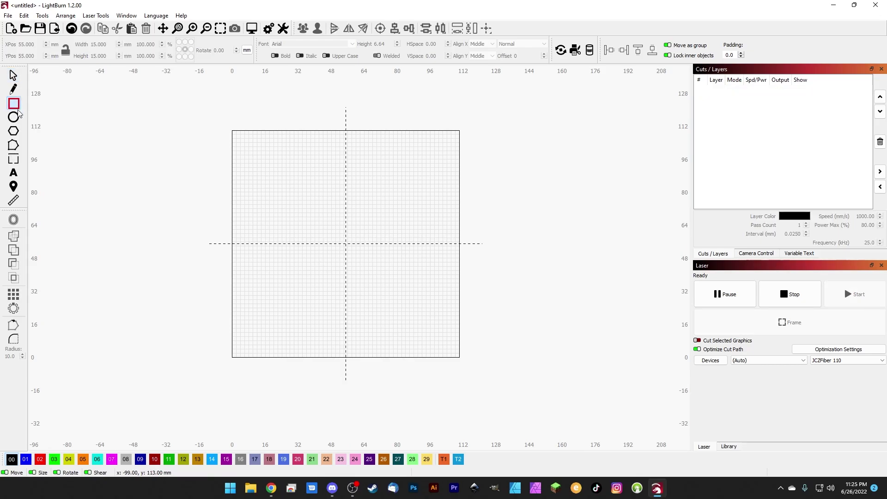
{"action": "left_click_drag", "start_coordinate": [294, 203], "coordinate": [399, 210]}
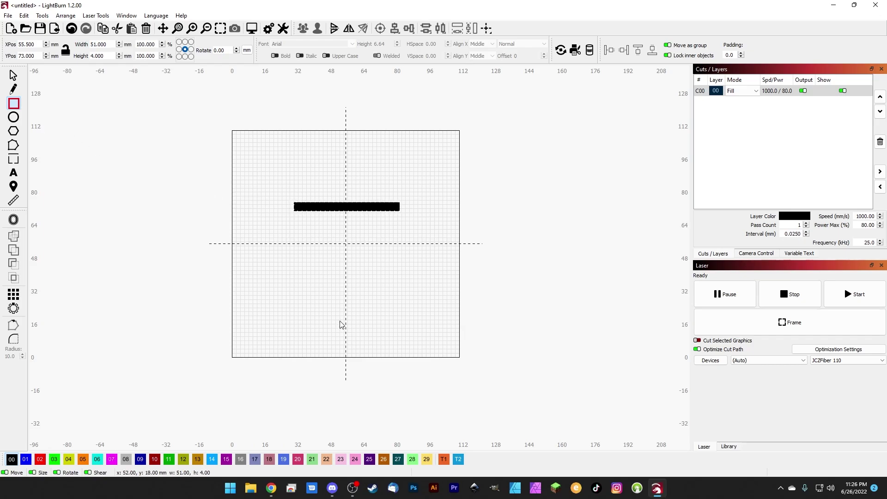
{"action": "left_click_drag", "start_coordinate": [342, 347], "coordinate": [346, 208]}
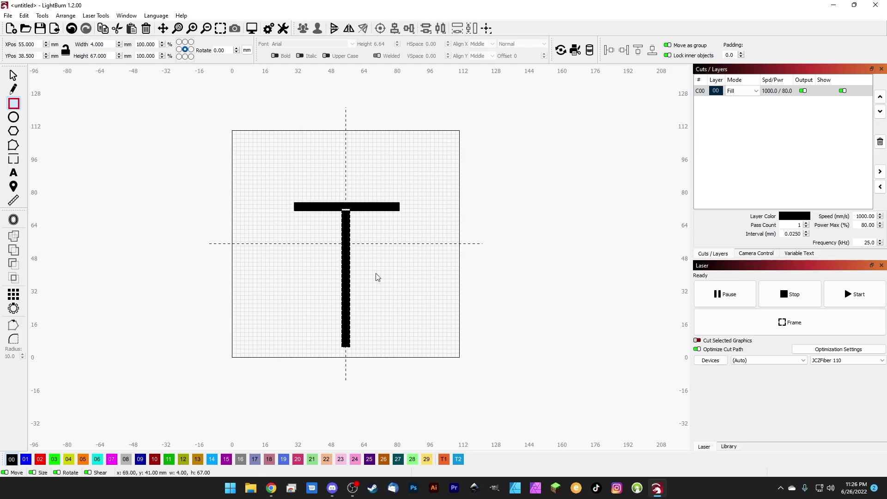
Step: Select both rectangles, nudge them left, and weld them into one 51 × 70 mm T
{"action": "left_click_drag", "start_coordinate": [271, 182], "coordinate": [429, 355]}
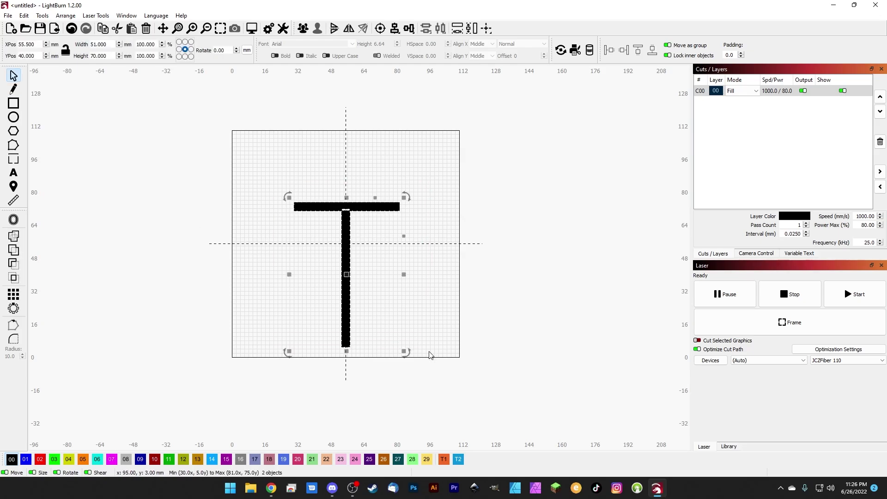
{"action": "key", "text": "Left"}
{"action": "left_click", "coordinate": [14, 237]}
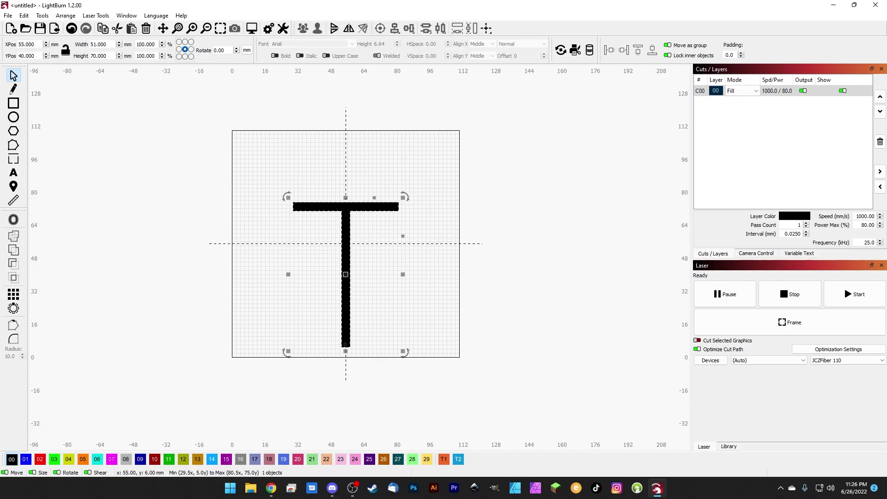
Step: Draw a thin bar along the lower stem and skew it into a slanted sliver
{"action": "left_click", "coordinate": [13, 102]}
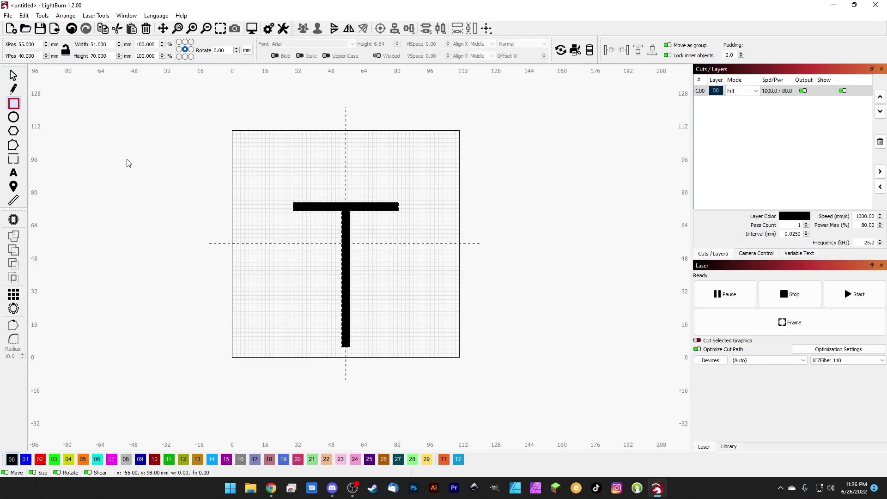
{"action": "mouse_move", "coordinate": [258, 236]}
{"action": "left_mouse_down"}
{"action": "mouse_move", "coordinate": [309, 317]}
{"action": "mouse_move", "coordinate": [269, 331]}
{"action": "left_mouse_up"}
{"action": "left_click", "coordinate": [264, 282]}
{"action": "mouse_move", "coordinate": [264, 230]}
{"action": "left_mouse_down"}
{"action": "mouse_move", "coordinate": [289, 234]}
{"action": "mouse_move", "coordinate": [356, 304]}
{"action": "mouse_move", "coordinate": [375, 262]}
{"action": "mouse_move", "coordinate": [358, 285]}
{"action": "left_mouse_up"}
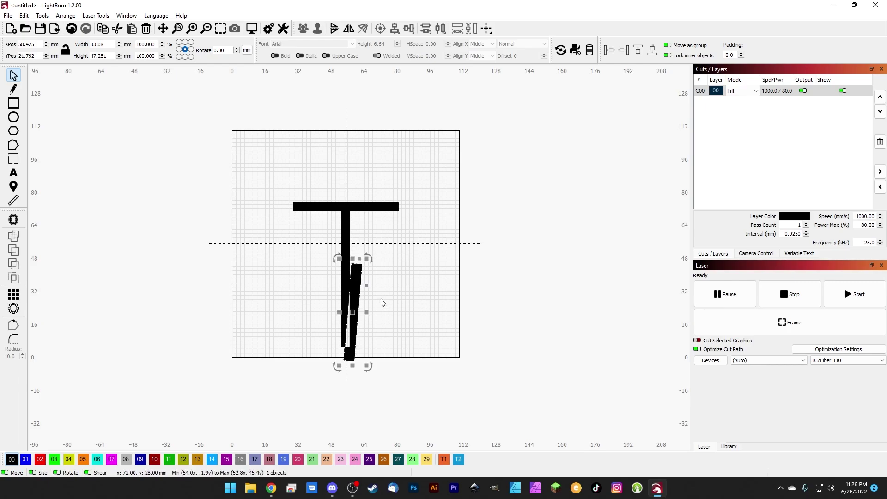
Step: Subtract the slanted sliver from the T, then reselect the tapered T
{"action": "key", "text": "ctrl+a"}
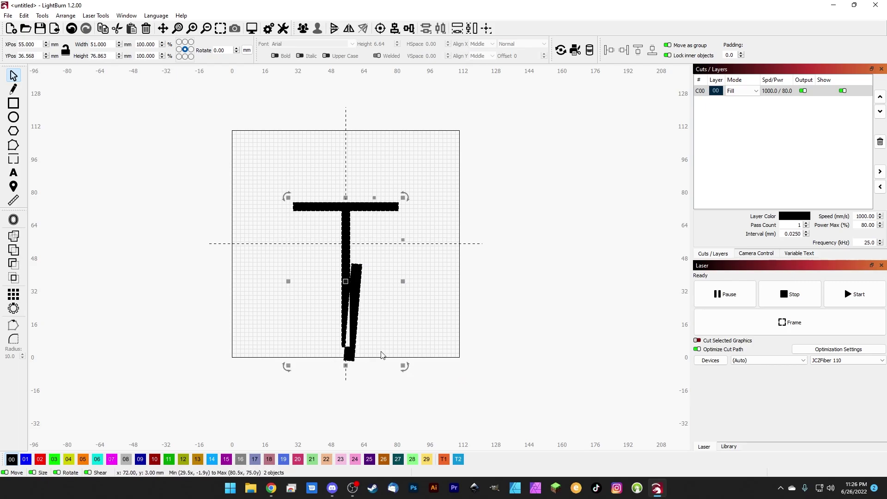
{"action": "left_click", "coordinate": [16, 265]}
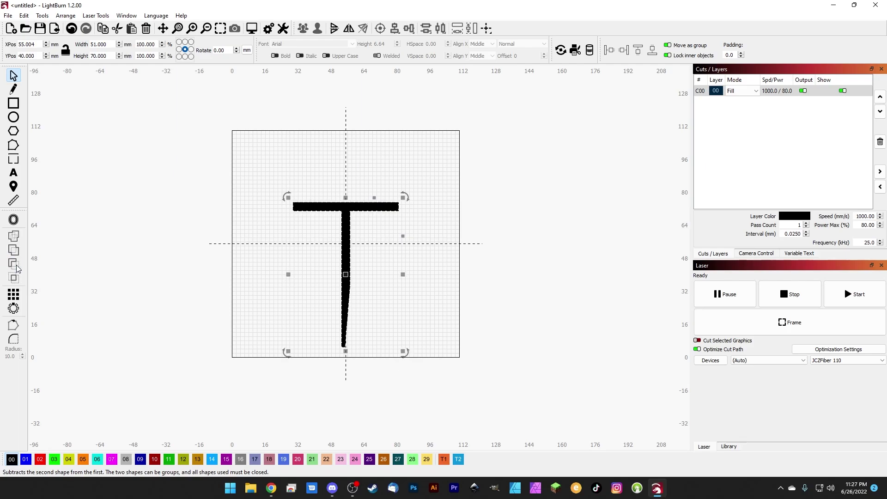
{"action": "scroll", "coordinate": [351, 326], "scroll_direction": "up", "scroll_amount": 4}
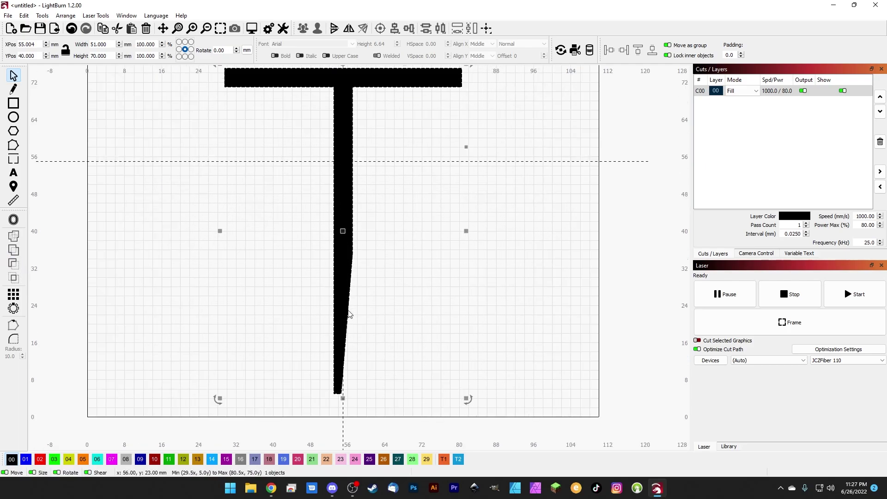
{"action": "left_click", "coordinate": [369, 337]}
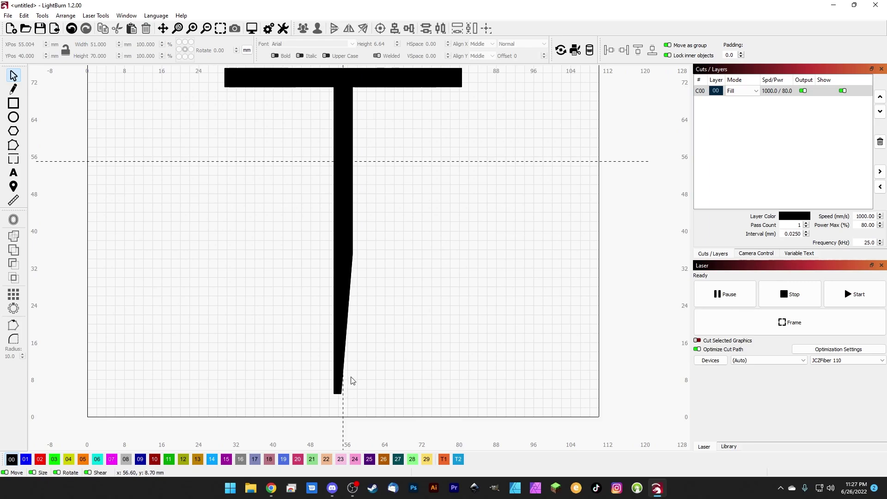
{"action": "scroll", "coordinate": [352, 364], "scroll_direction": "down", "scroll_amount": 2}
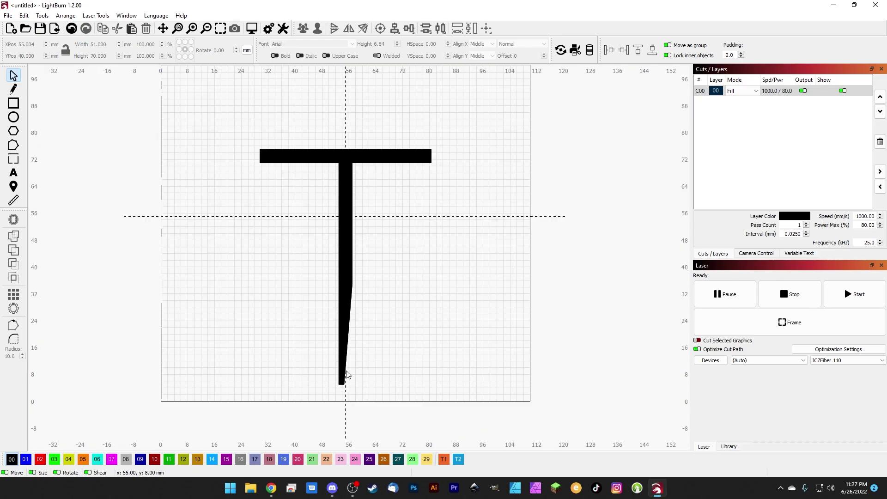
{"action": "scroll", "coordinate": [340, 182], "scroll_direction": "down", "scroll_amount": 3}
{"action": "left_click_drag", "start_coordinate": [266, 141], "coordinate": [411, 281]}
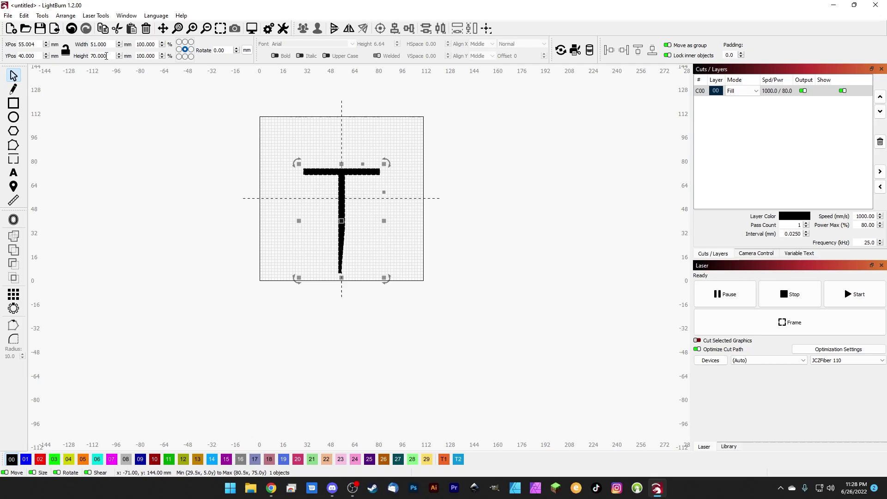
Step: Set the tapered T's height to 189 mm and move it left of the work area
{"action": "left_click_drag", "start_coordinate": [107, 56], "coordinate": [61, 52]}
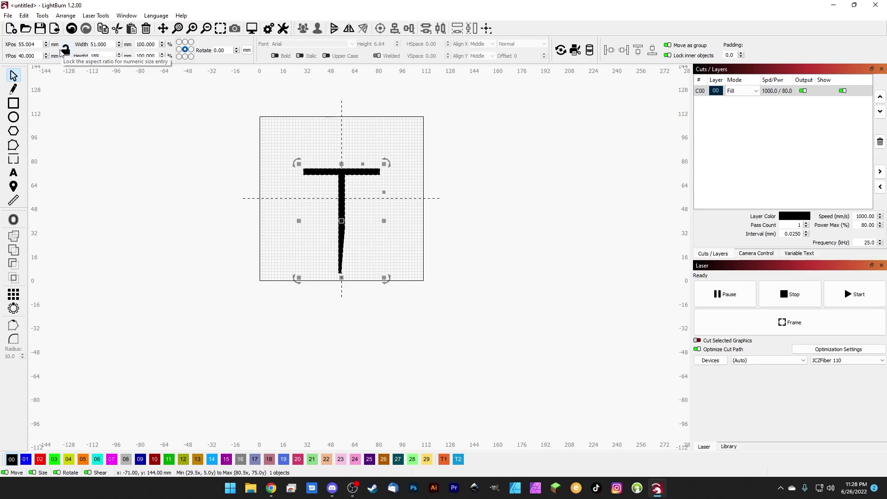
{"action": "type", "text": "189"}
{"action": "key", "text": "Return"}
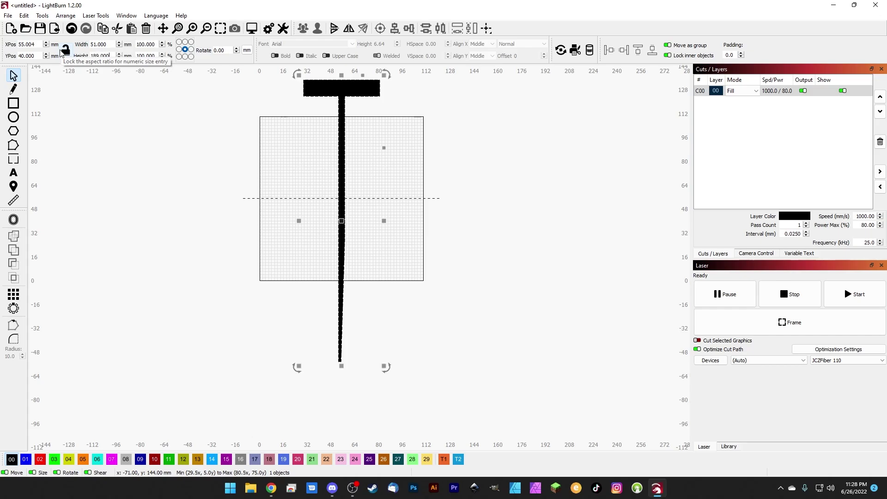
{"action": "left_click_drag", "start_coordinate": [346, 172], "coordinate": [212, 205]}
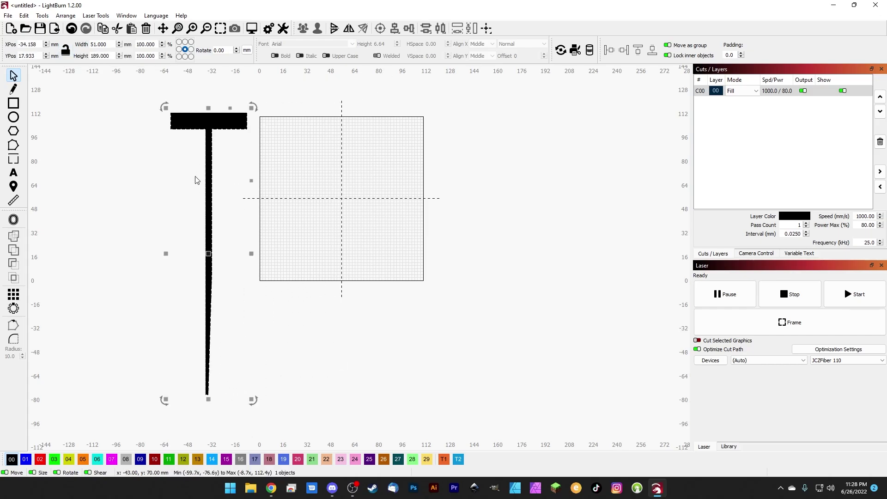
{"action": "left_click_drag", "start_coordinate": [211, 160], "coordinate": [163, 155]}
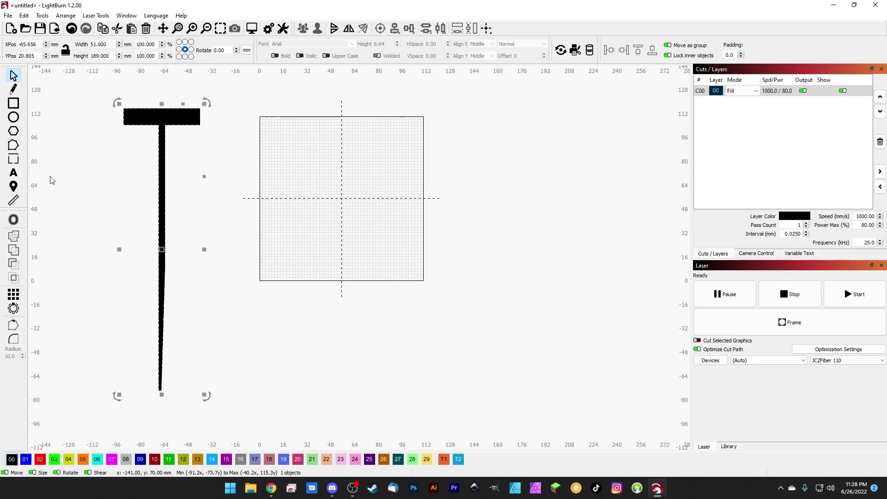
{"action": "left_click", "coordinate": [13, 104]}
Step: Build a wider second T from two rectangles, weld it, and set its height to 189 mm
{"action": "left_click_drag", "start_coordinate": [232, 109], "coordinate": [331, 118]}
{"action": "left_click_drag", "start_coordinate": [278, 392], "coordinate": [290, 112]}
{"action": "key", "text": "Escape"}
{"action": "left_click_drag", "start_coordinate": [284, 223], "coordinate": [295, 300]}
{"action": "left_click_drag", "start_coordinate": [351, 97], "coordinate": [258, 215]}
{"action": "key", "text": "ctrl+w"}
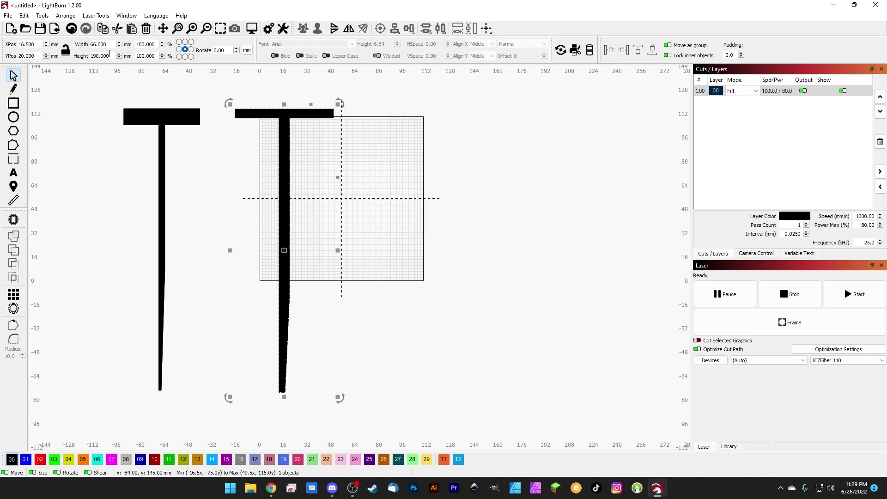
{"action": "double_click", "coordinate": [113, 56]}
{"action": "type", "text": "189"}
{"action": "key", "text": "Return"}
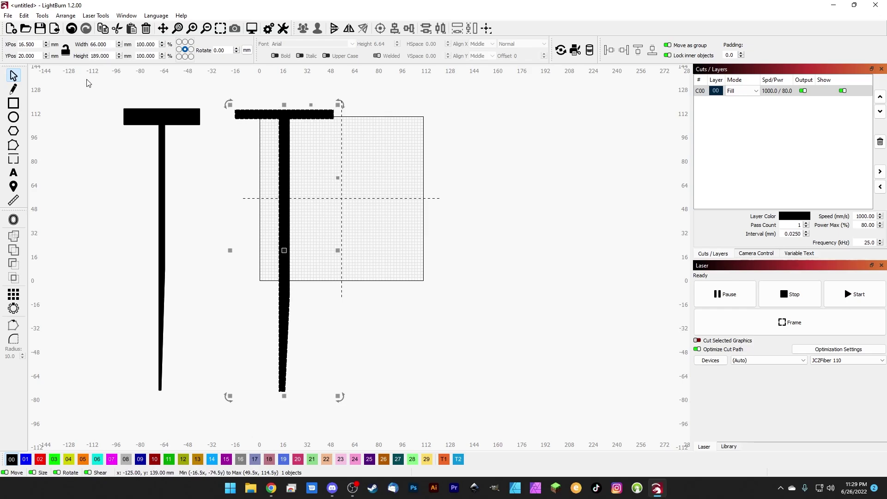
Step: Delete the narrow T and place the wide T on the work area's left edge
{"action": "left_click_drag", "start_coordinate": [284, 172], "coordinate": [313, 179]}
{"action": "left_click", "coordinate": [177, 113]}
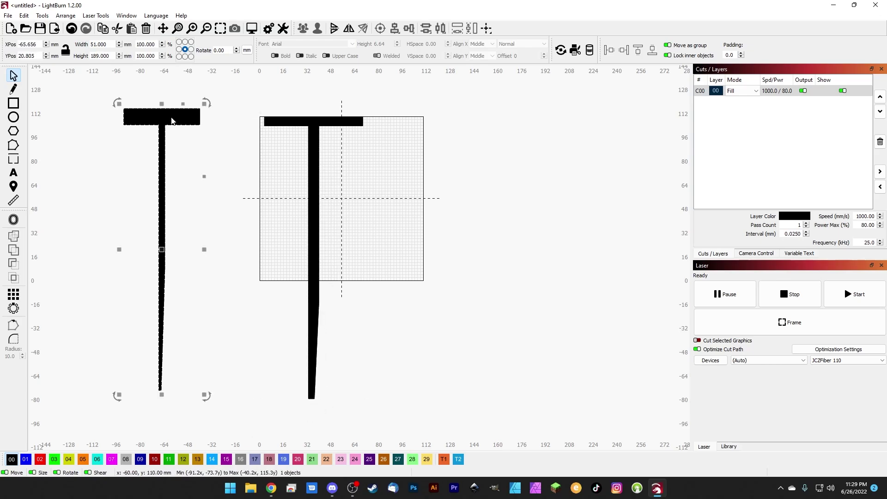
{"action": "left_click_drag", "start_coordinate": [177, 113], "coordinate": [224, 121]}
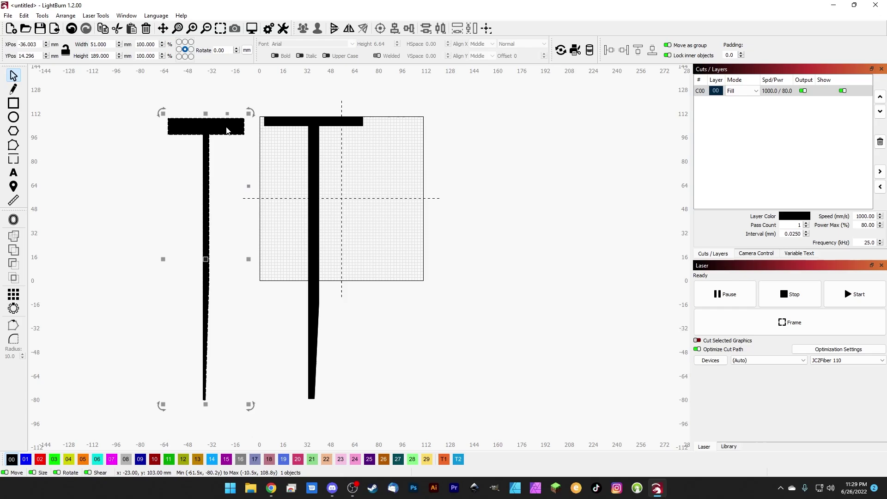
{"action": "key", "text": "Delete"}
{"action": "left_click_drag", "start_coordinate": [322, 125], "coordinate": [289, 108]}
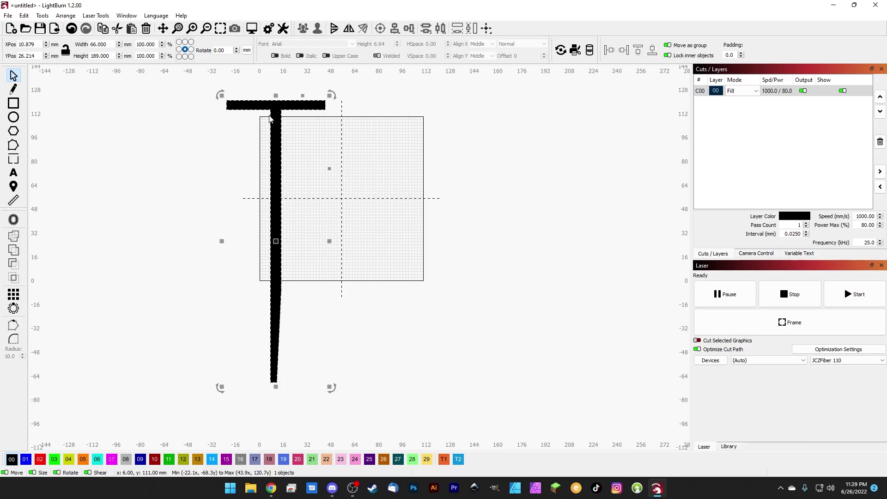
{"action": "left_click_drag", "start_coordinate": [272, 116], "coordinate": [206, 121]}
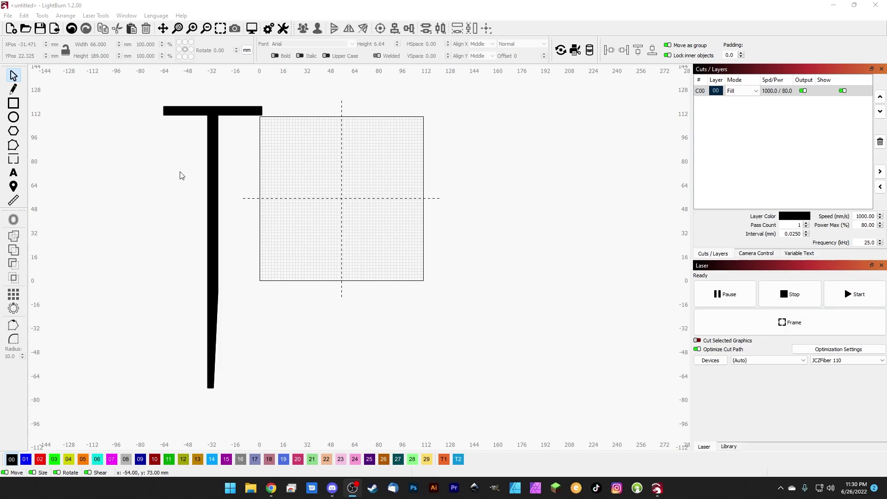
{"action": "left_click_drag", "start_coordinate": [144, 91], "coordinate": [330, 403]}
Step: Delete the T and draw a 32 × 17 mm rectangle near the work area centre
{"action": "key", "text": "Delete"}
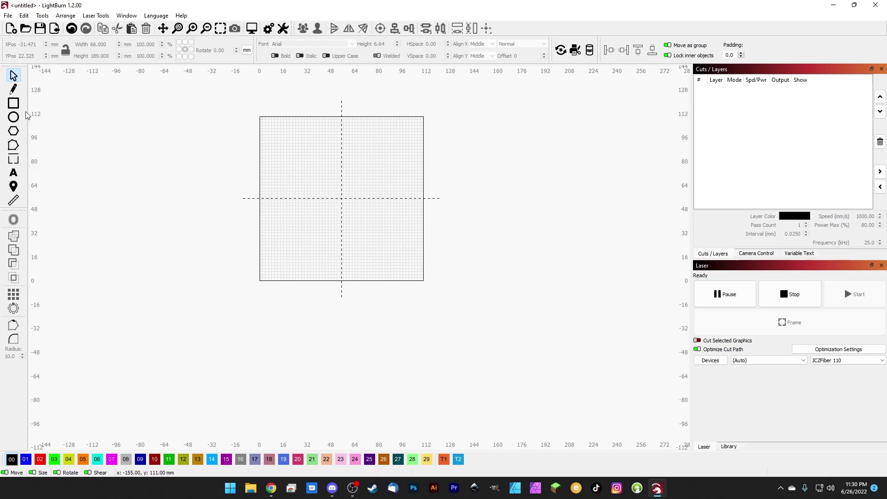
{"action": "left_click", "coordinate": [14, 103]}
{"action": "left_click_drag", "start_coordinate": [319, 187], "coordinate": [367, 212]}
{"action": "scroll", "coordinate": [354, 194], "scroll_direction": "up", "scroll_amount": 5}
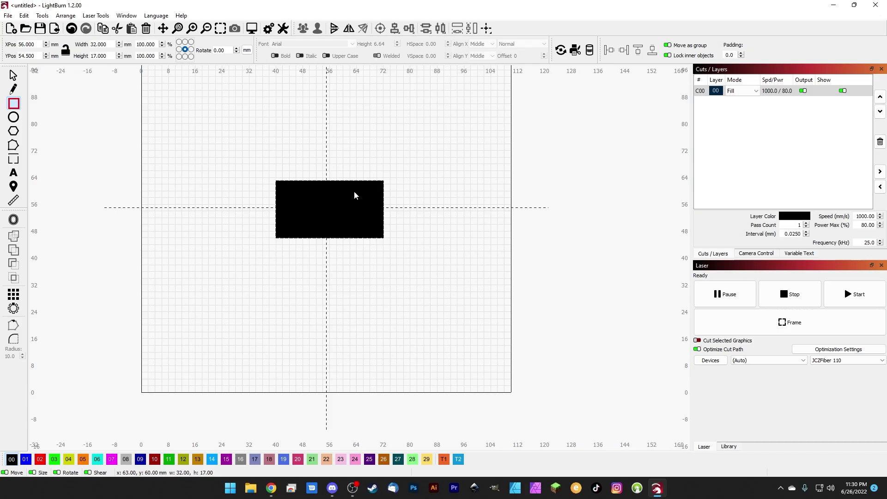
Step: Set layer C00's fill to a 2 mm line interval and 0° scan angle, with cross-hatch off
{"action": "double_click", "coordinate": [699, 91]}
{"action": "left_click_drag", "start_coordinate": [479, 167], "coordinate": [457, 168]}
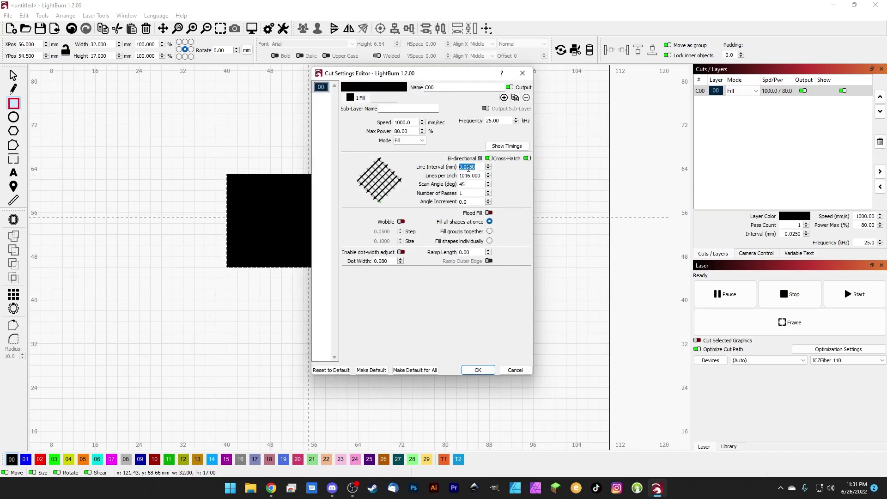
{"action": "type", "text": "2"}
{"action": "left_click_drag", "start_coordinate": [472, 184], "coordinate": [441, 183]}
{"action": "type", "text": "0"}
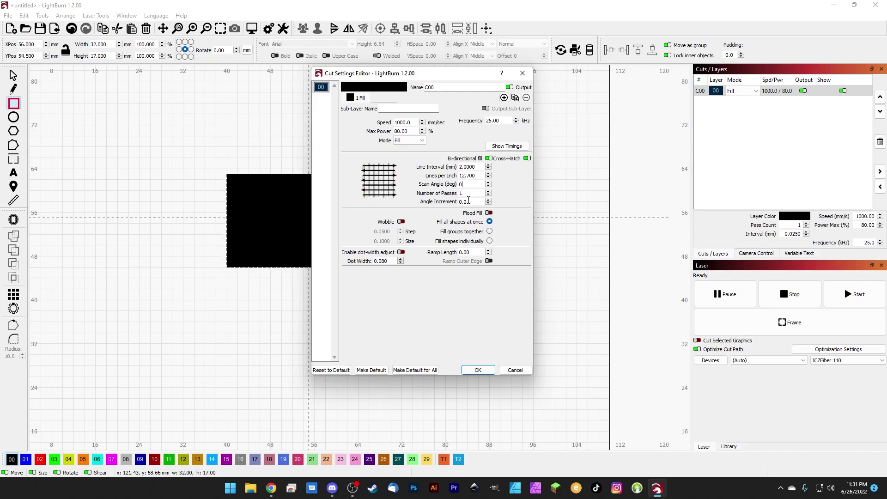
{"action": "left_click", "coordinate": [527, 158]}
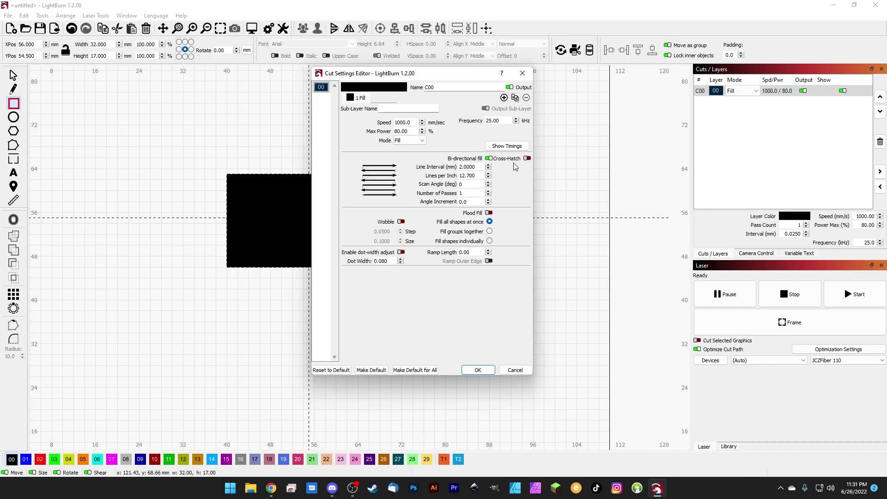
{"action": "left_click", "coordinate": [477, 370]}
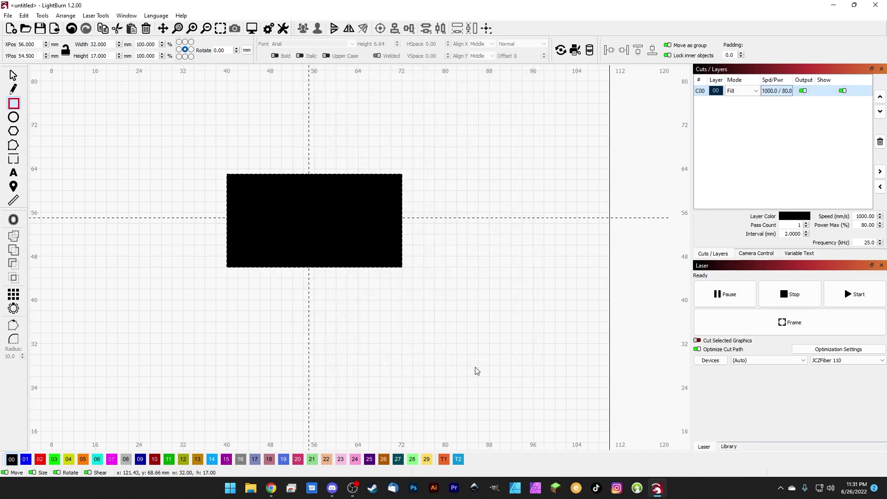
{"action": "left_click", "coordinate": [251, 28]}
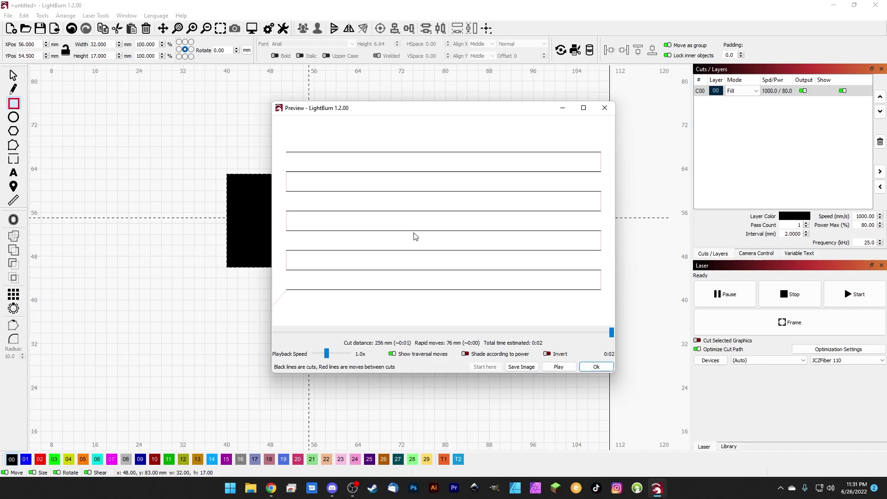
{"action": "key", "text": "Escape"}
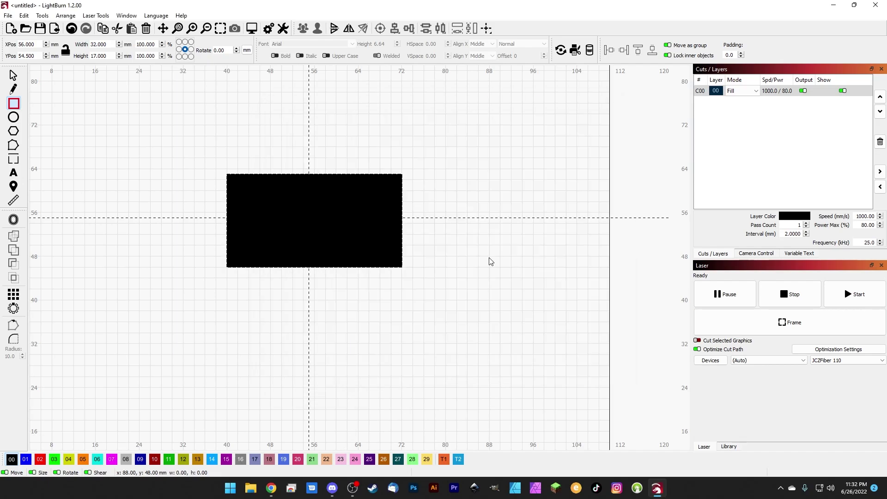